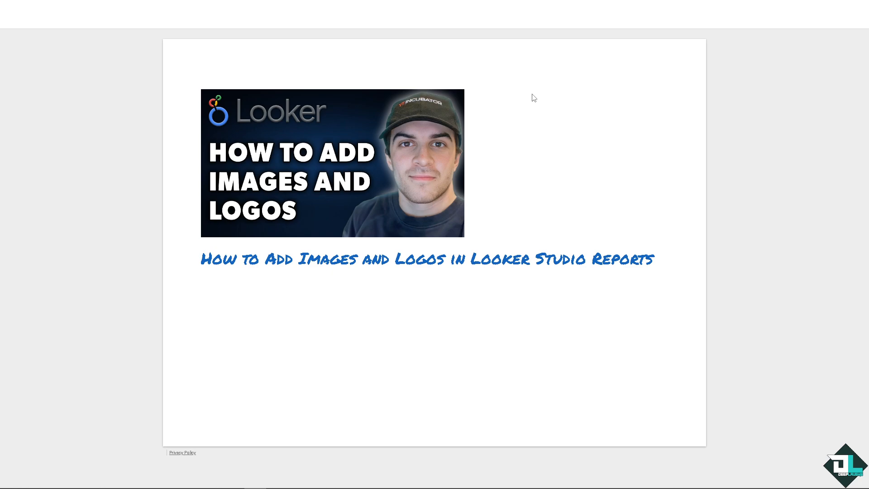
Switch the report to edit mode and place an image component on the canvas below the title.
{"action": "mouse_move", "coordinate": [544, 1]}
{"action": "left_click", "coordinate": [753, 18]}
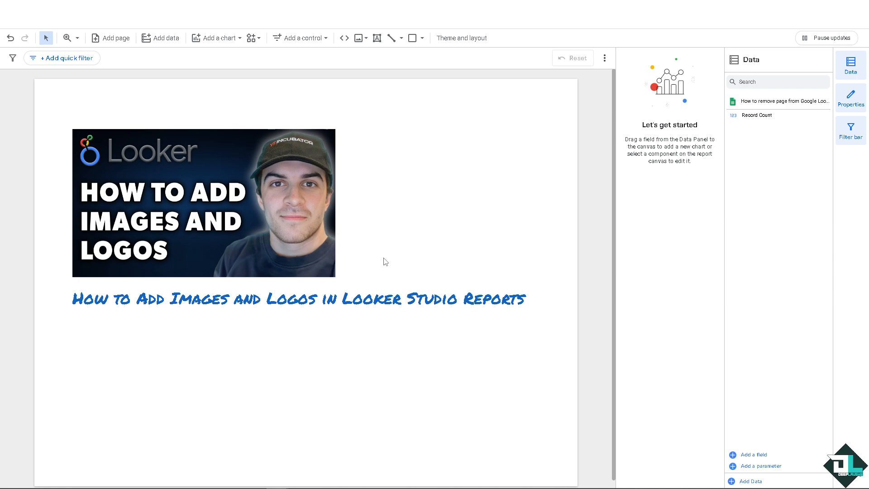
{"action": "left_click", "coordinate": [99, 28]}
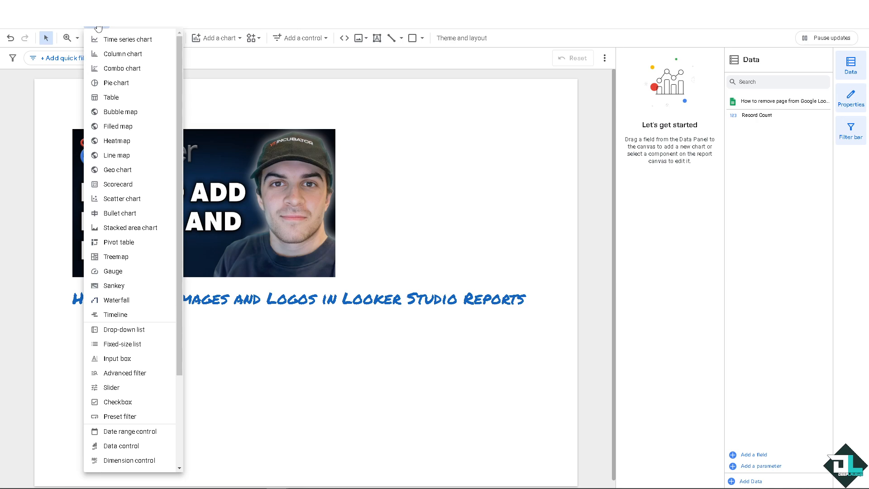
{"action": "scroll", "coordinate": [122, 271], "scroll_direction": "down", "scroll_amount": 3}
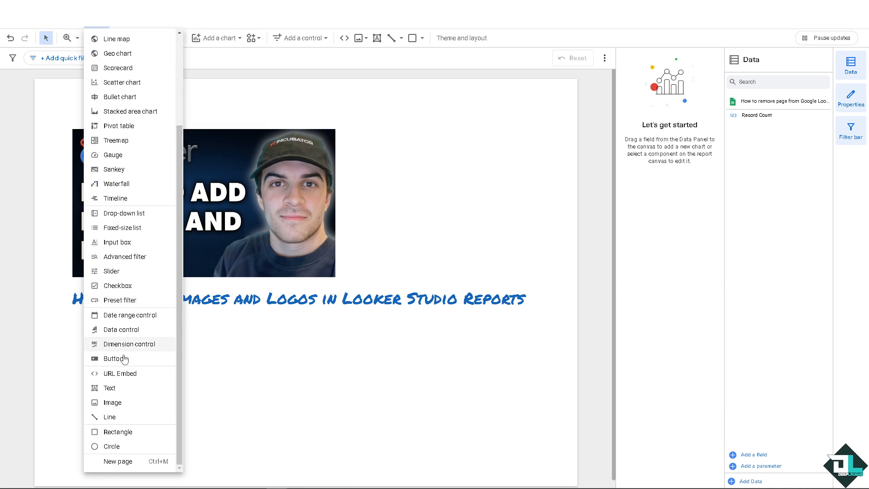
{"action": "left_click", "coordinate": [113, 403]}
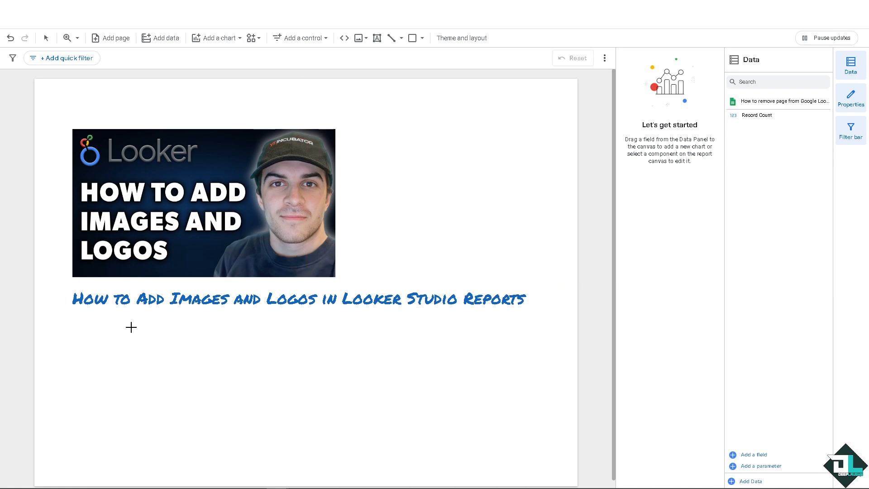
{"action": "left_click", "coordinate": [96, 353]}
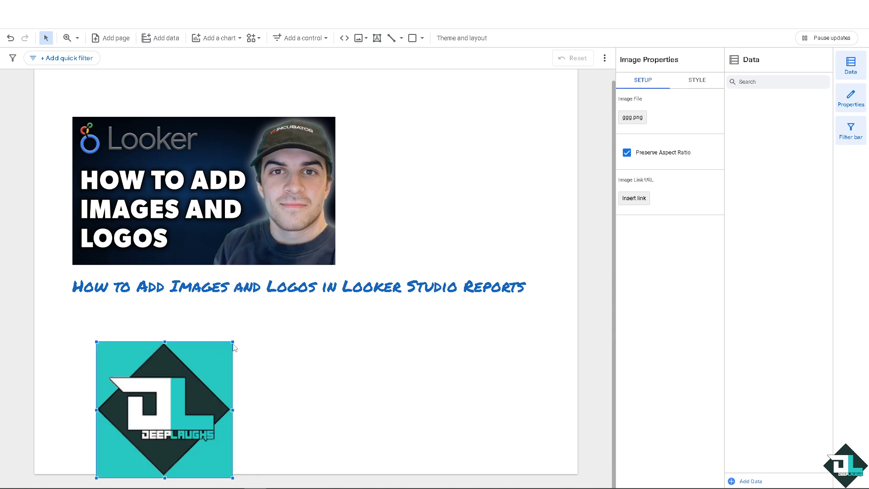
Resize the logo image smaller and move it directly under the report title.
{"action": "left_click_drag", "start_coordinate": [232, 343], "coordinate": [200, 374]}
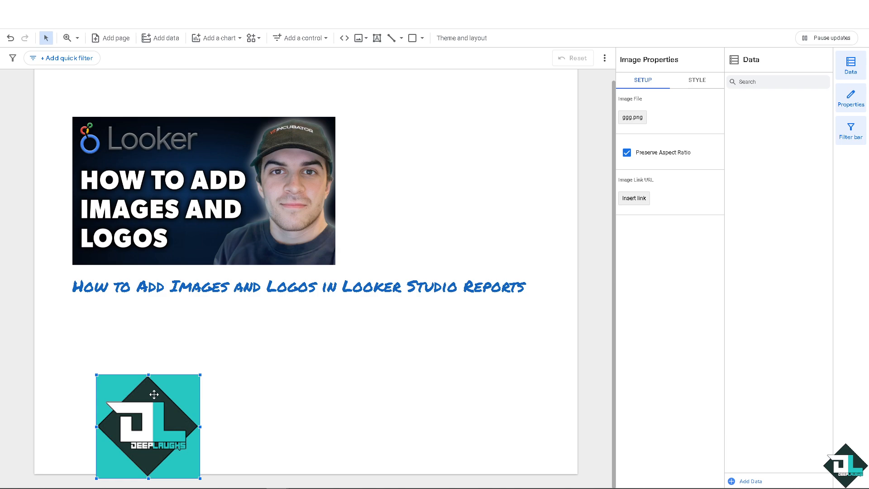
{"action": "left_click_drag", "start_coordinate": [154, 394], "coordinate": [126, 329]}
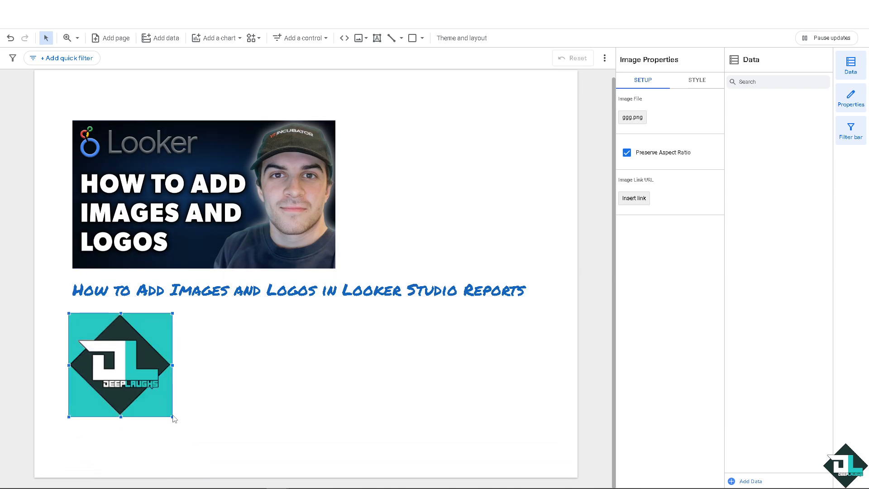
{"action": "left_click_drag", "start_coordinate": [172, 417], "coordinate": [205, 448]}
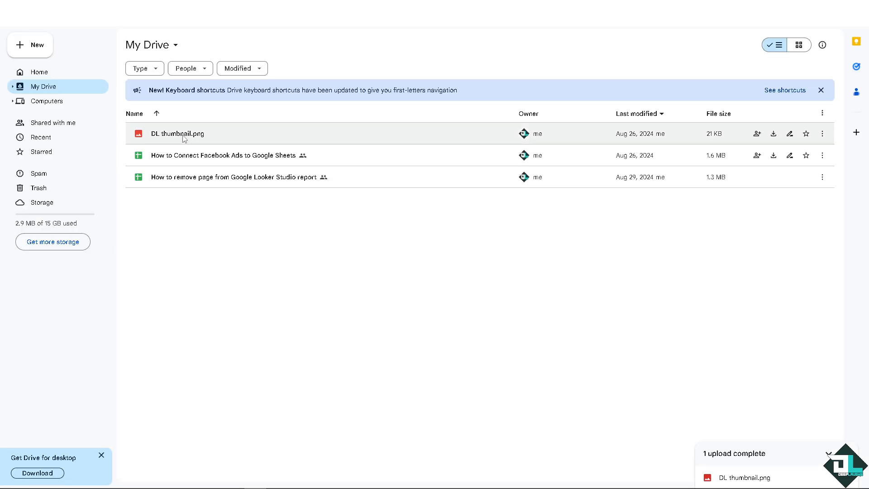
In Google Drive, open DL thumbnail.png and copy its sharing link.
{"action": "double_click", "coordinate": [183, 135]}
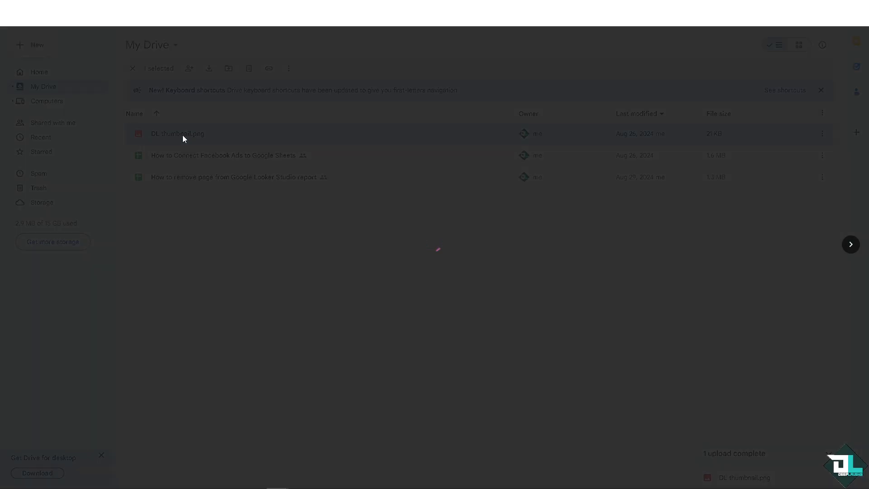
{"action": "left_click", "coordinate": [838, 26]}
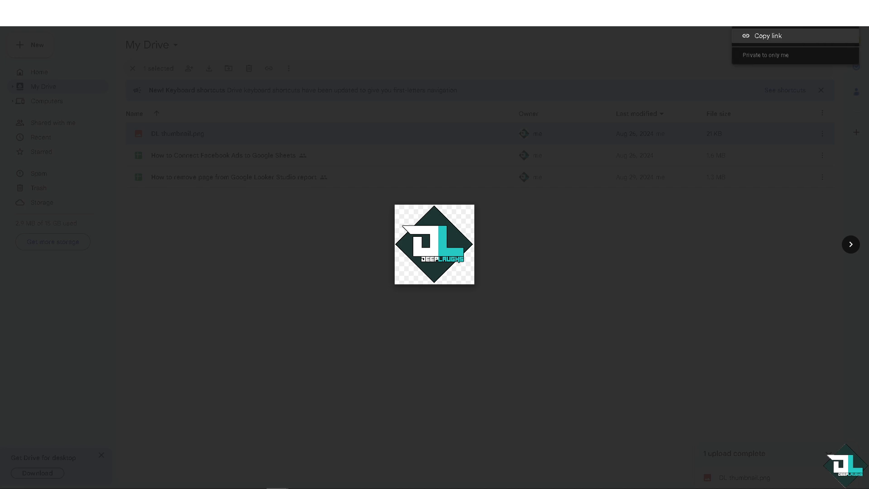
{"action": "left_click", "coordinate": [787, 19]}
{"action": "left_click", "coordinate": [850, 20]}
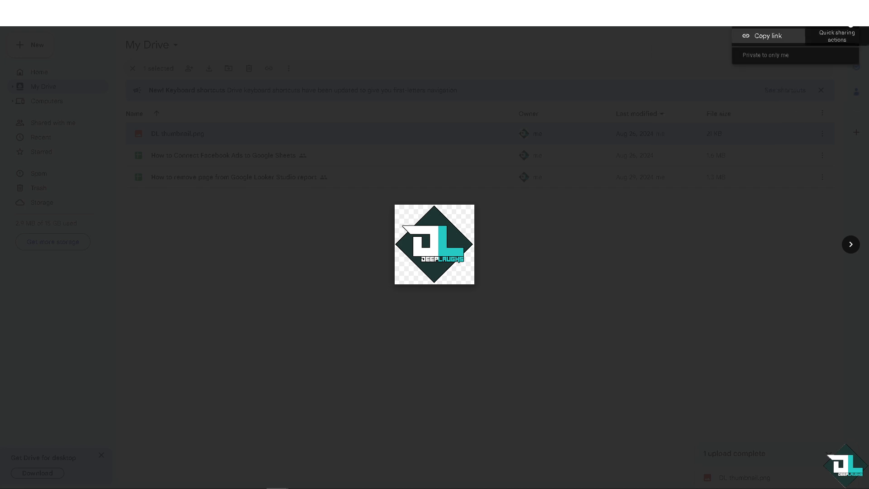
{"action": "left_click", "coordinate": [778, 36]}
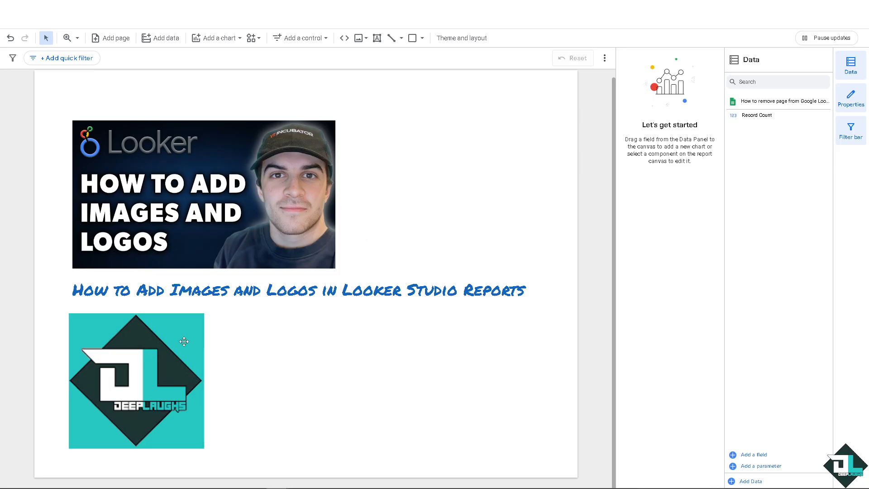
Insert the copied Drive link as the logo image's link URL and apply it.
{"action": "left_click", "coordinate": [154, 357]}
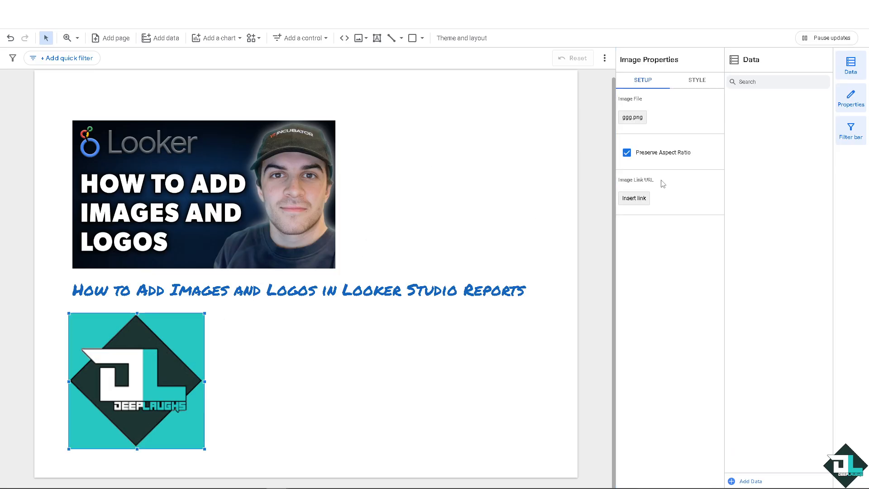
{"action": "left_click", "coordinate": [643, 201]}
{"action": "left_click", "coordinate": [398, 243]}
{"action": "right_click", "coordinate": [393, 249]}
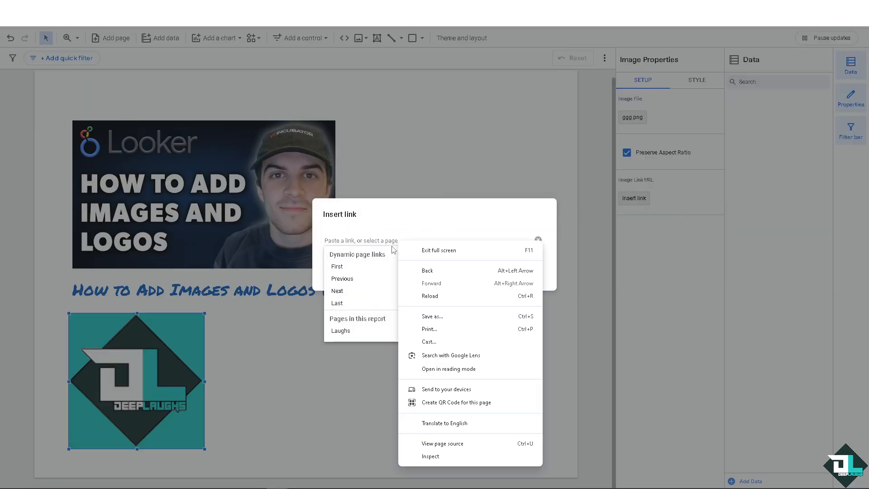
{"action": "left_click", "coordinate": [394, 239]}
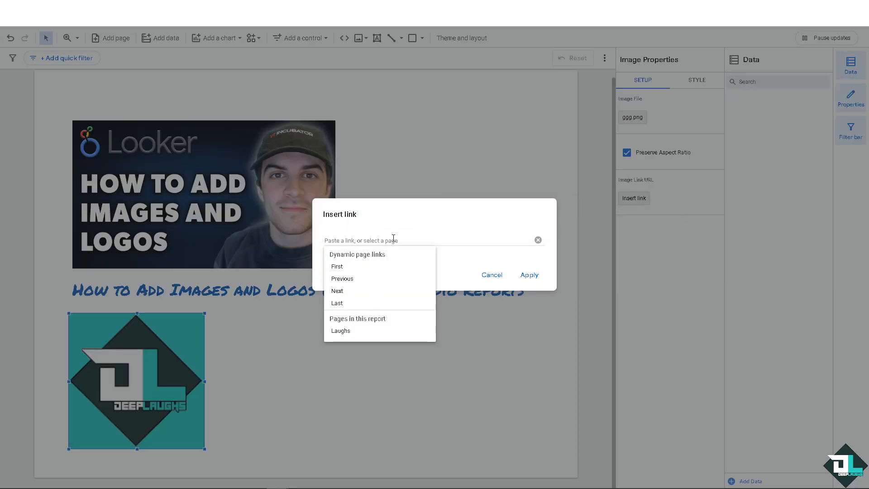
{"action": "left_click", "coordinate": [394, 238]}
{"action": "left_click", "coordinate": [393, 238]}
{"action": "key", "text": "ctrl+v"}
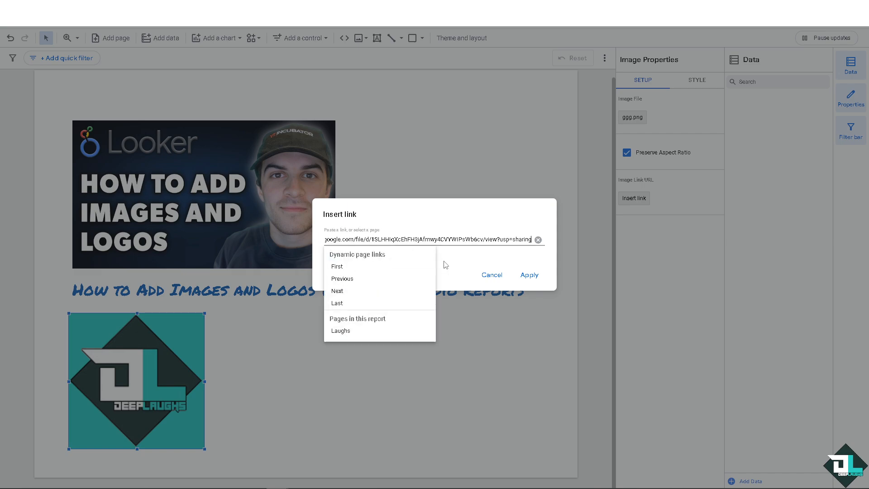
{"action": "left_click", "coordinate": [432, 242]}
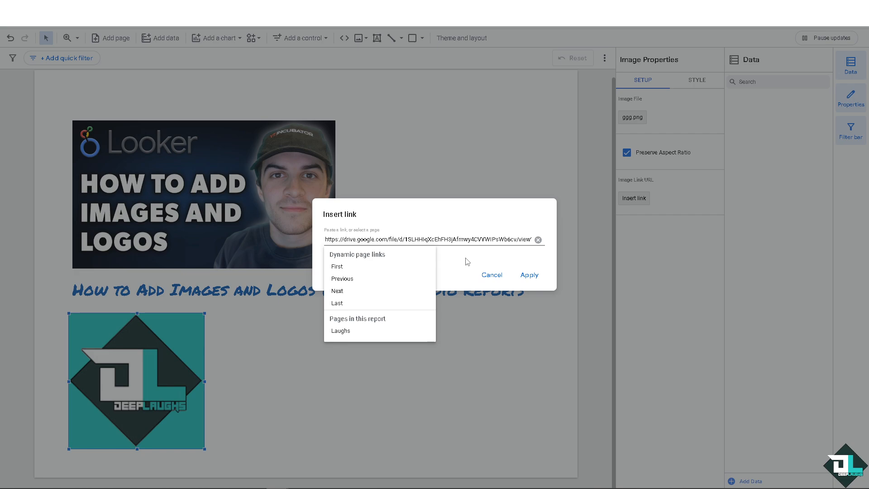
{"action": "left_click", "coordinate": [474, 264]}
{"action": "left_click", "coordinate": [528, 273]}
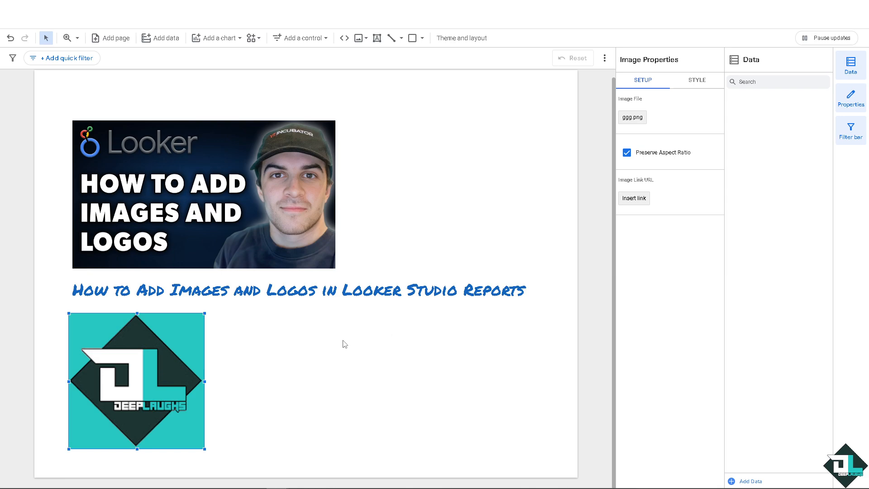
Add a second image component to the right of the logo below the title.
{"action": "left_click", "coordinate": [292, 322]}
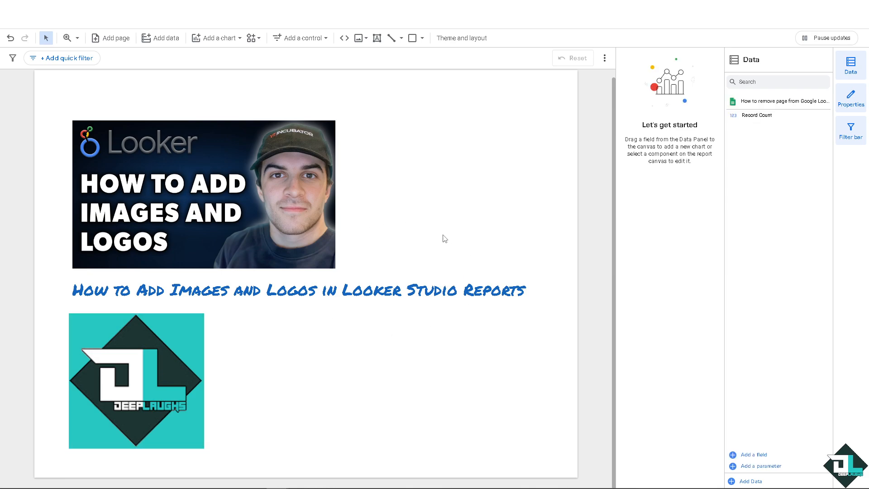
{"action": "left_click", "coordinate": [97, 29]}
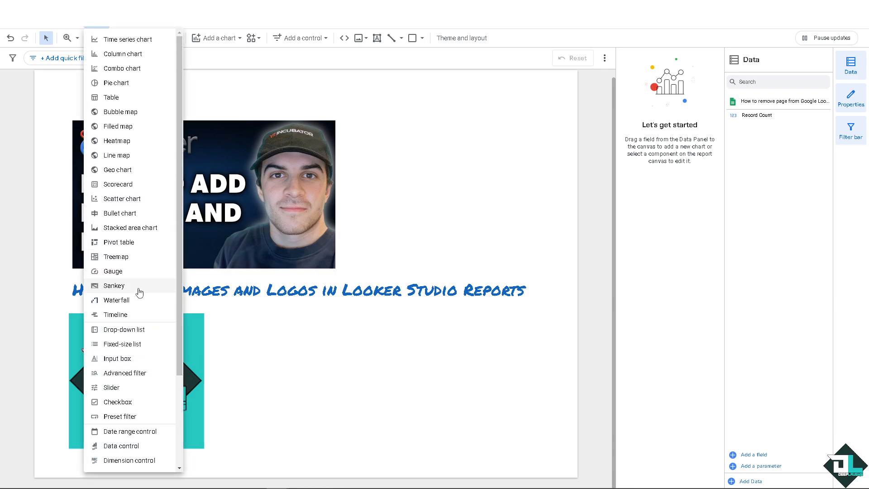
{"action": "scroll", "coordinate": [124, 397], "scroll_direction": "down", "scroll_amount": 2}
{"action": "scroll", "coordinate": [124, 397], "scroll_direction": "down", "scroll_amount": 1}
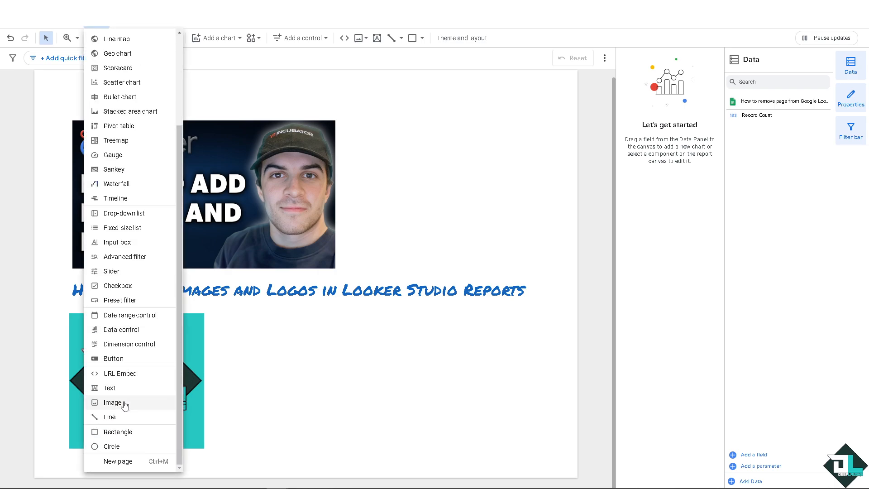
{"action": "left_click", "coordinate": [123, 402]}
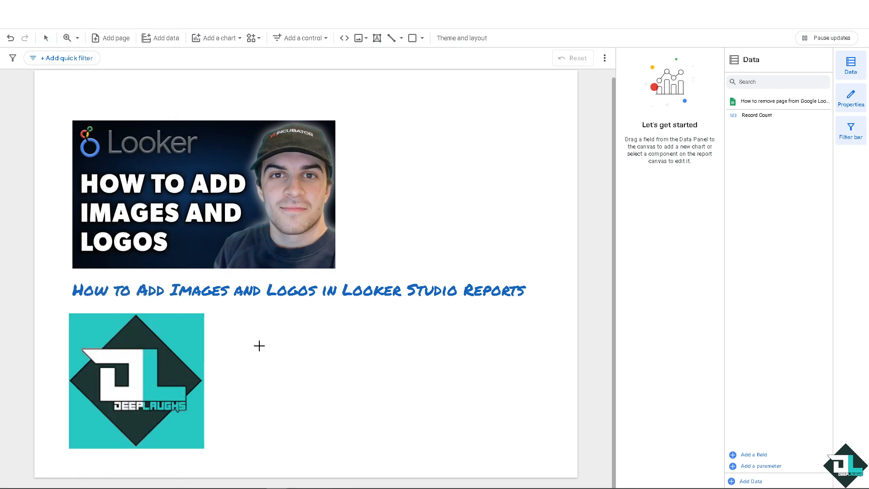
{"action": "left_click", "coordinate": [345, 324]}
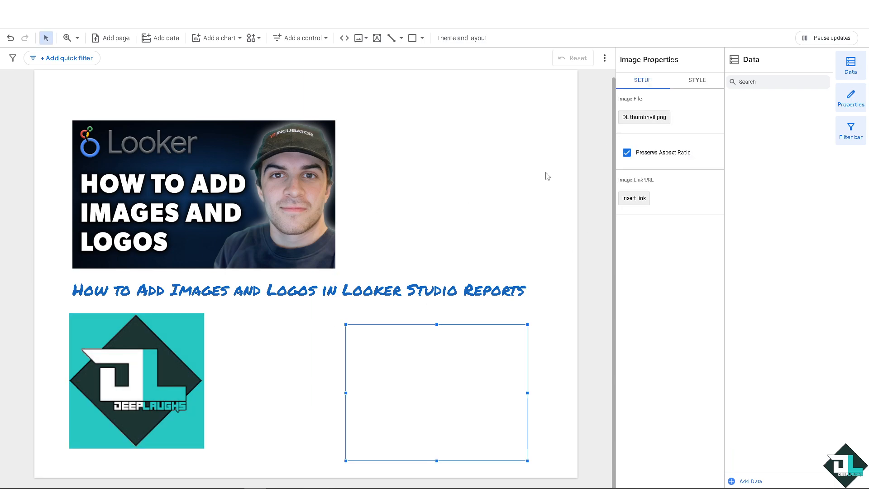
Enlarge the second image with Preserve Aspect Ratio kept on, after undoing a stretched resize attempt.
{"action": "left_click", "coordinate": [628, 154]}
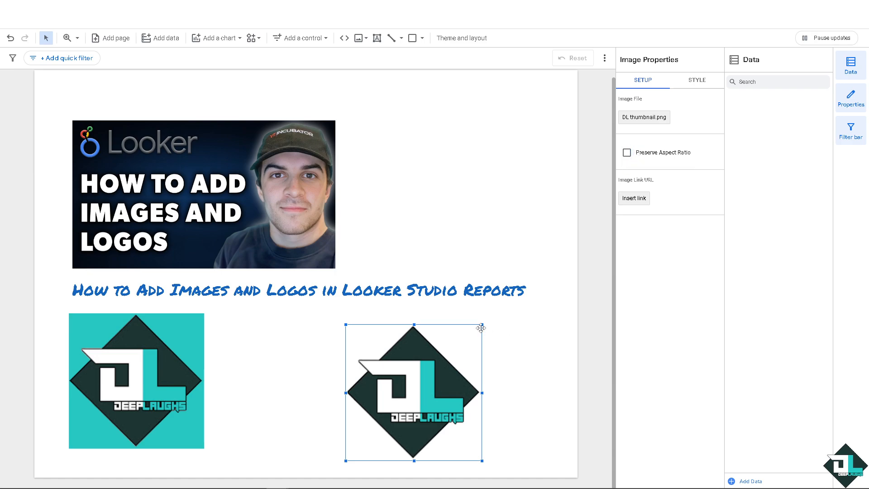
{"action": "mouse_move", "coordinate": [482, 324]}
{"action": "left_mouse_down"}
{"action": "mouse_move", "coordinate": [435, 353]}
{"action": "mouse_move", "coordinate": [475, 329]}
{"action": "left_mouse_up"}
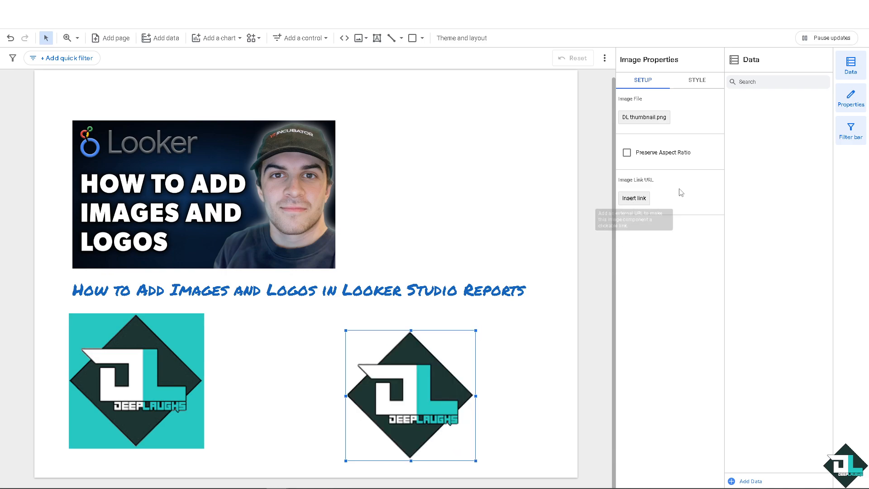
{"action": "key", "text": "ctrl+z"}
{"action": "left_click", "coordinate": [627, 153]}
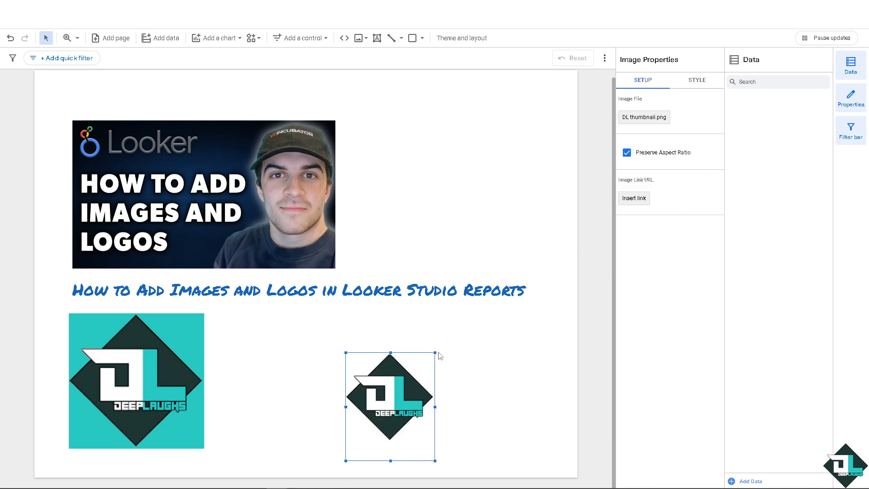
{"action": "left_click_drag", "start_coordinate": [434, 355], "coordinate": [497, 323]}
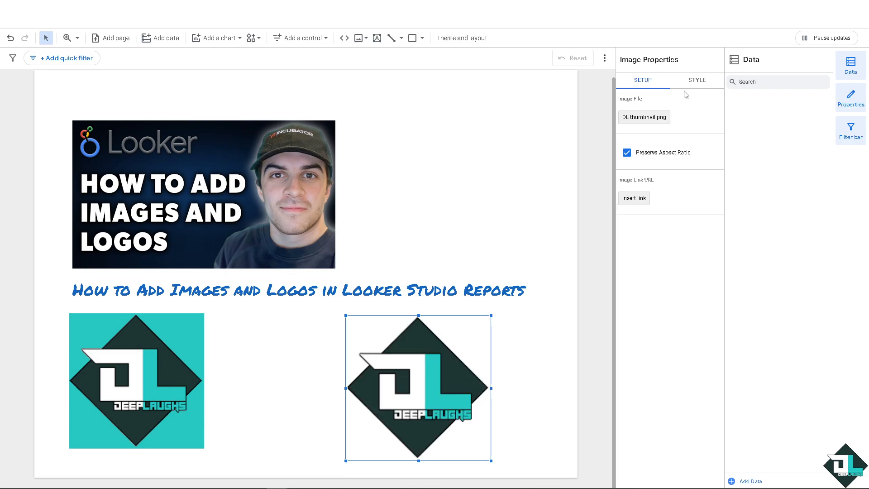
Set the second image's background fill color to orange.
{"action": "left_click", "coordinate": [702, 82]}
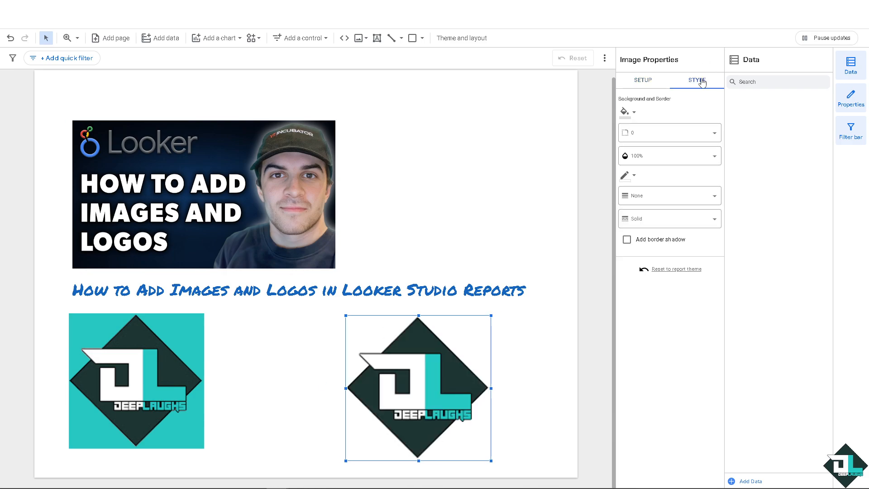
{"action": "left_click", "coordinate": [634, 113]}
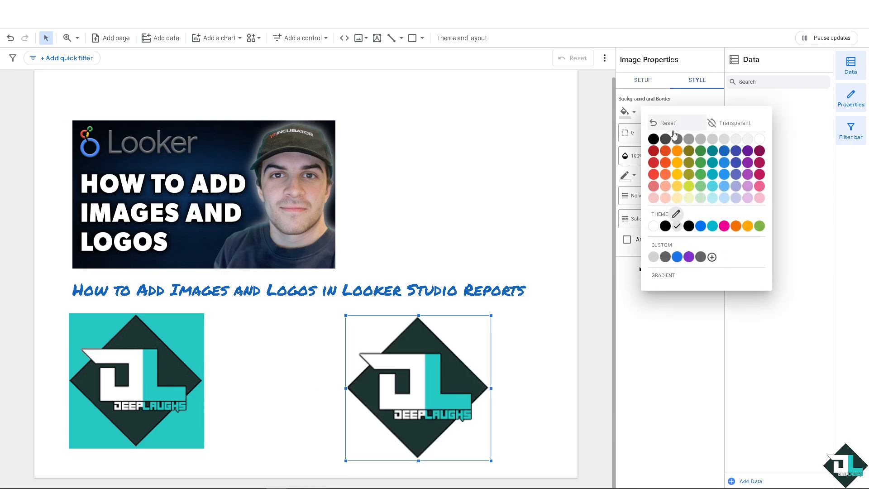
{"action": "left_click", "coordinate": [665, 151]}
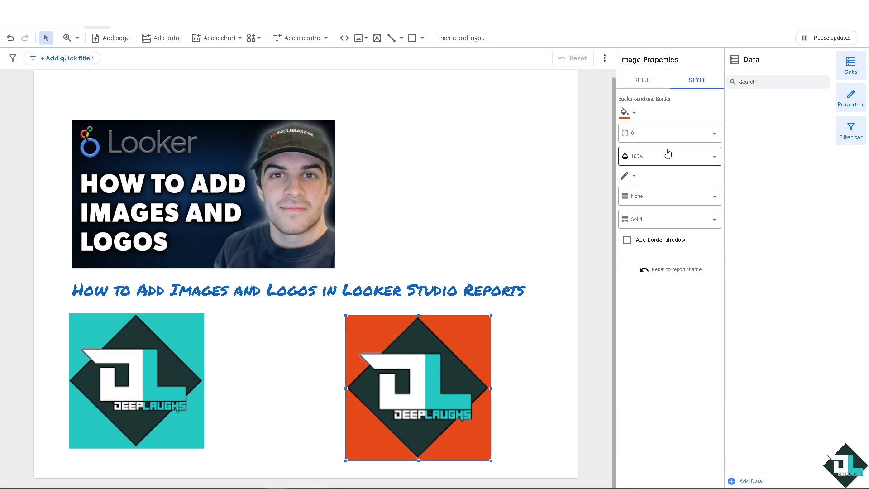
Set the second image's opacity to 60% and then 0%.
{"action": "left_click", "coordinate": [717, 156]}
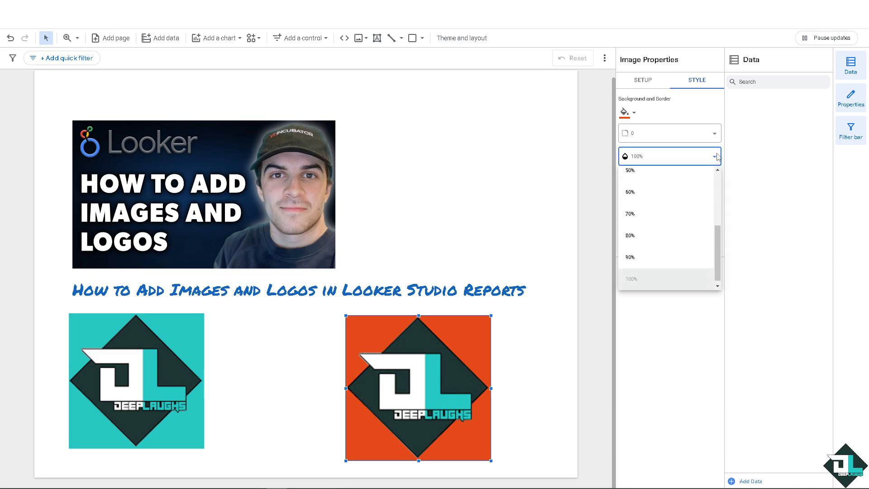
{"action": "left_click", "coordinate": [639, 201]}
{"action": "left_click", "coordinate": [648, 161]}
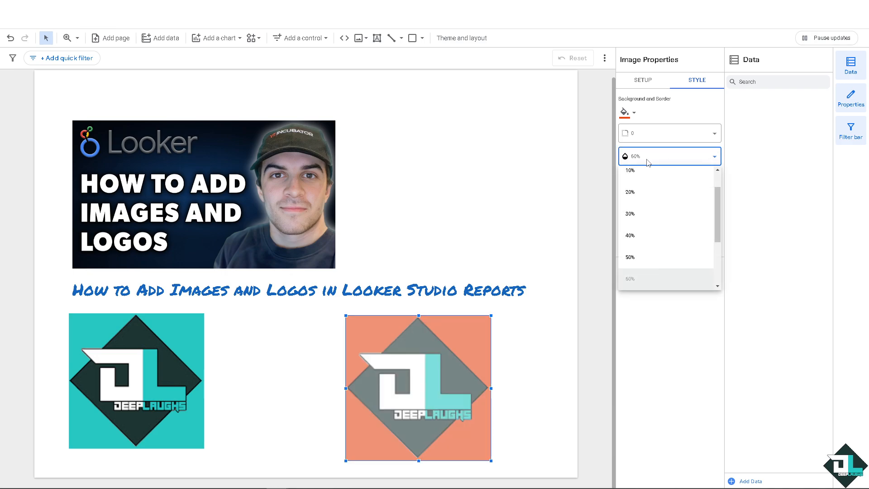
{"action": "scroll", "coordinate": [643, 181], "scroll_direction": "up", "scroll_amount": 1}
{"action": "left_click", "coordinate": [638, 172]}
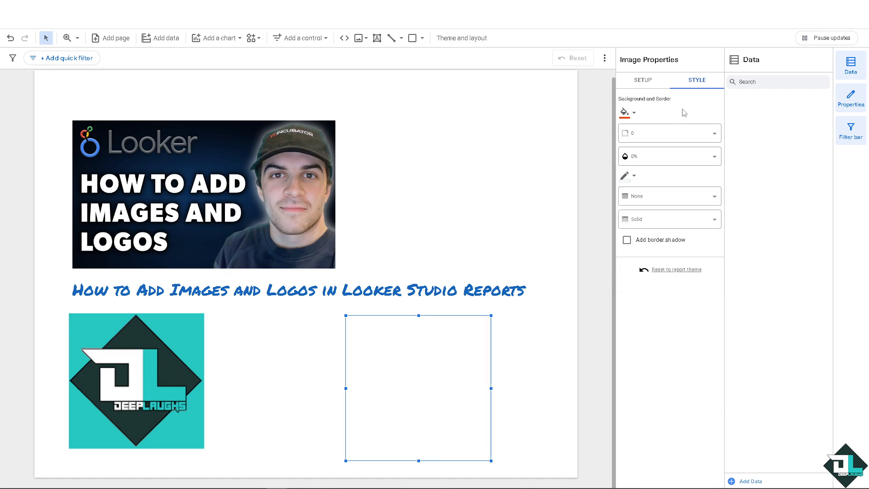
Give the second image a teal border color and set its opacity to 10%.
{"action": "left_click", "coordinate": [633, 177]}
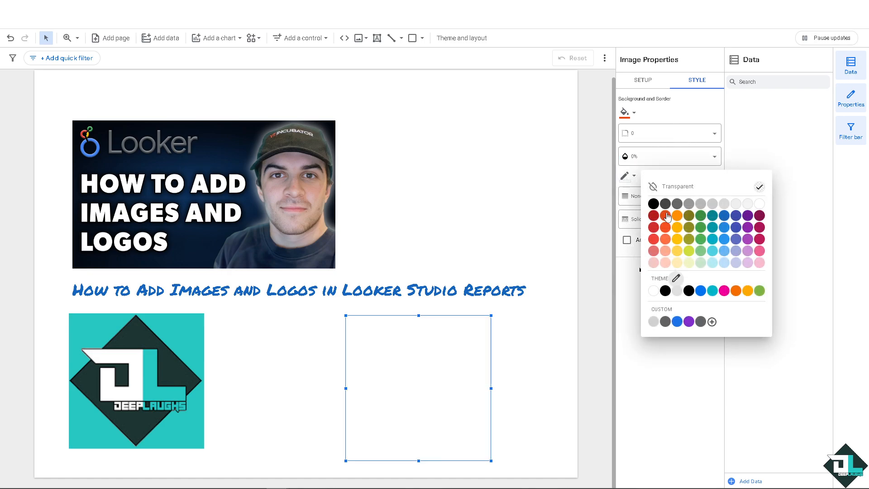
{"action": "left_click", "coordinate": [712, 216]}
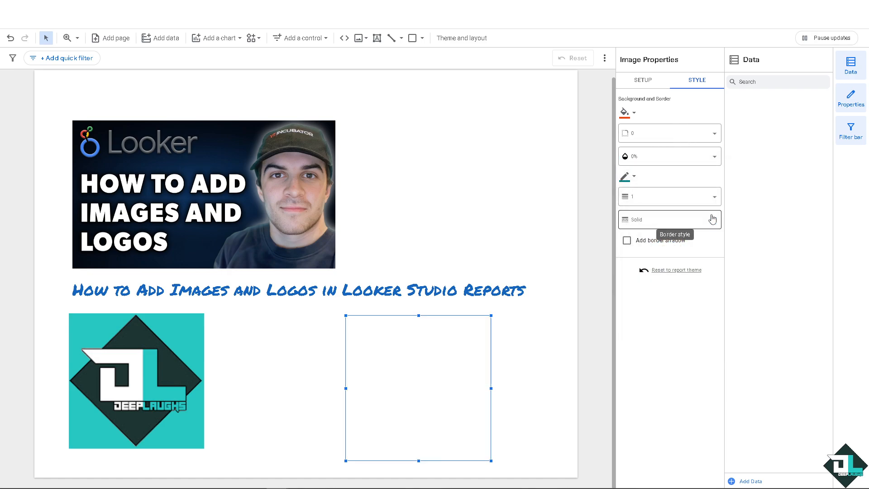
{"action": "left_click", "coordinate": [700, 159]}
{"action": "left_click", "coordinate": [648, 200]}
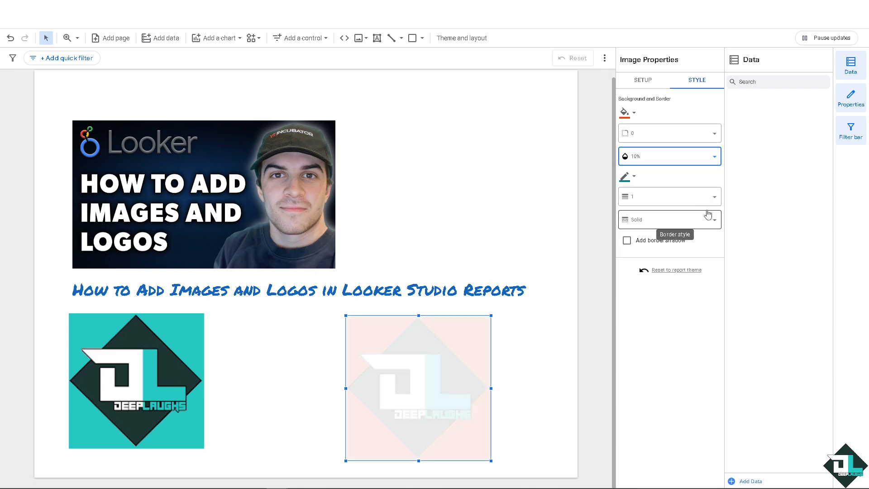
Set the second image's opacity to 100%.
{"action": "left_click", "coordinate": [714, 157]}
{"action": "scroll", "coordinate": [670, 226], "scroll_direction": "down", "scroll_amount": 3}
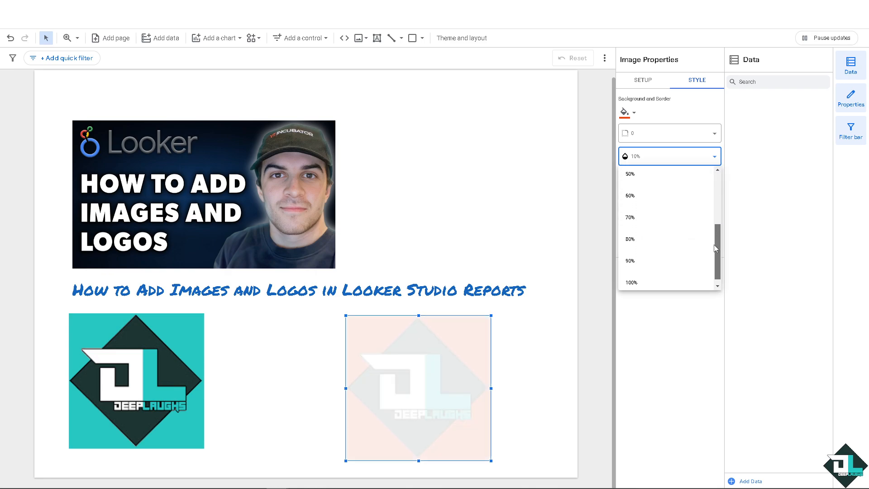
{"action": "left_click", "coordinate": [658, 274]}
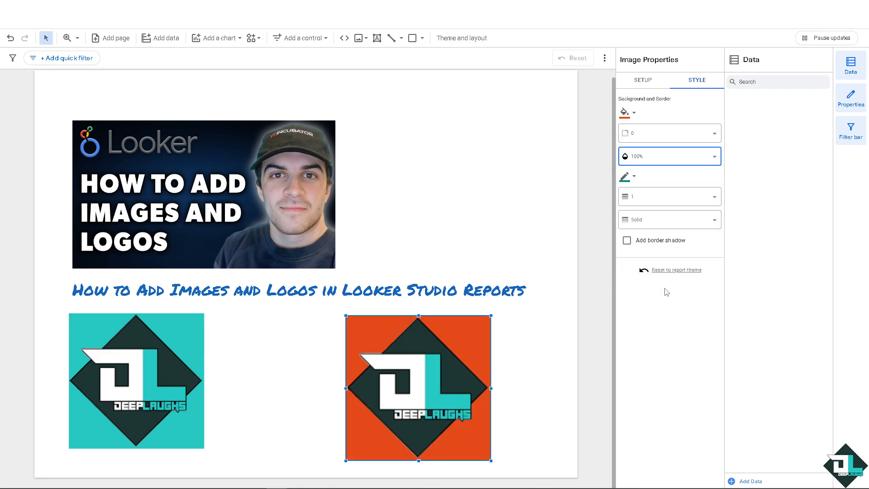
Add a border shadow to the second image and set its border weight to 5.
{"action": "left_click", "coordinate": [670, 244]}
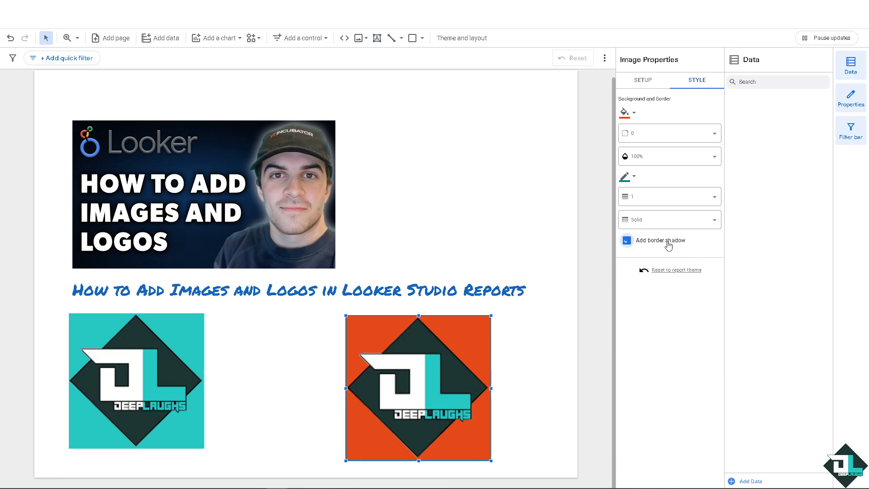
{"action": "left_click", "coordinate": [706, 199]}
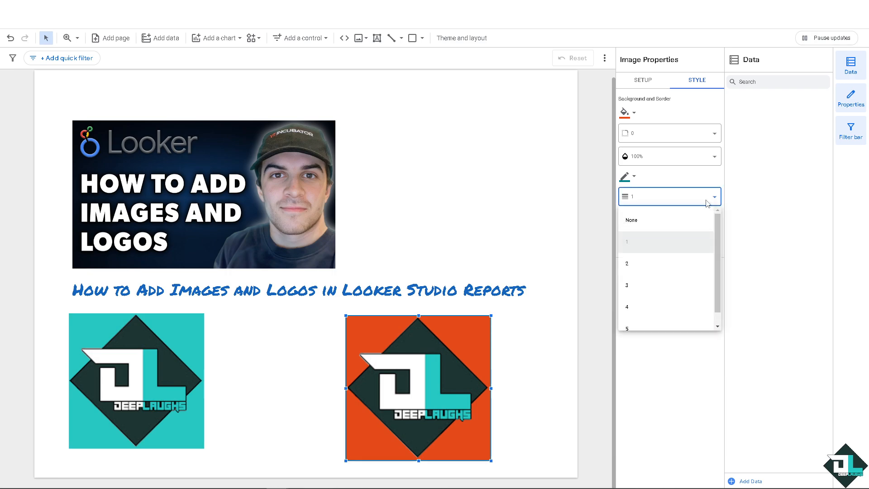
{"action": "left_click", "coordinate": [646, 318]}
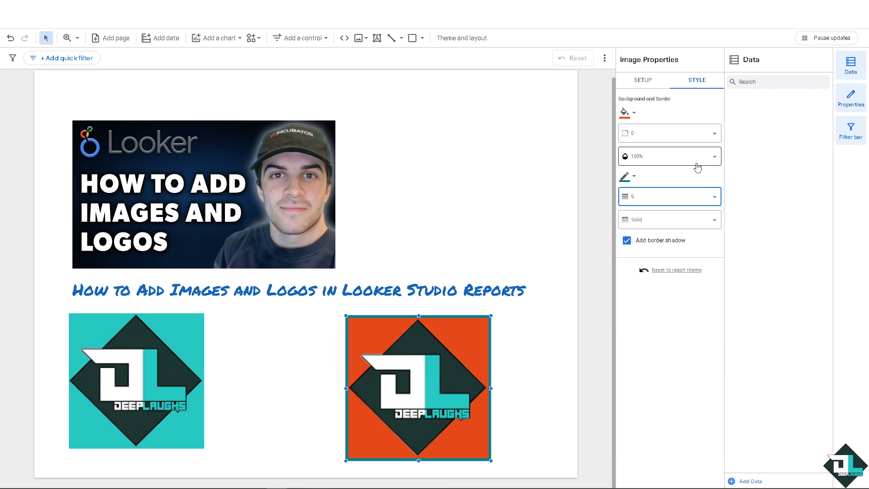
{"action": "left_click", "coordinate": [644, 85]}
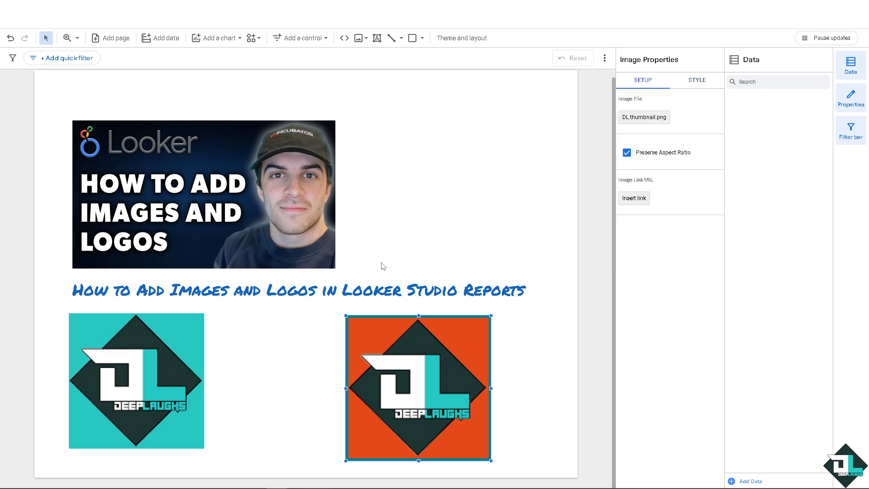